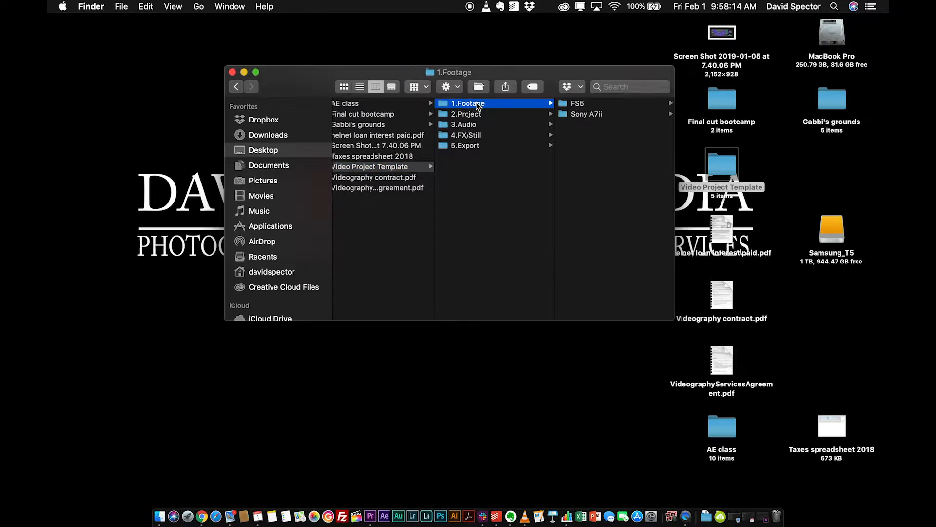
- Examine the Sony A7ii and FS5 folders inside 1.Footage, and the 2.Project folder of the Video Project Template
{"action": "left_click", "coordinate": [578, 115]}
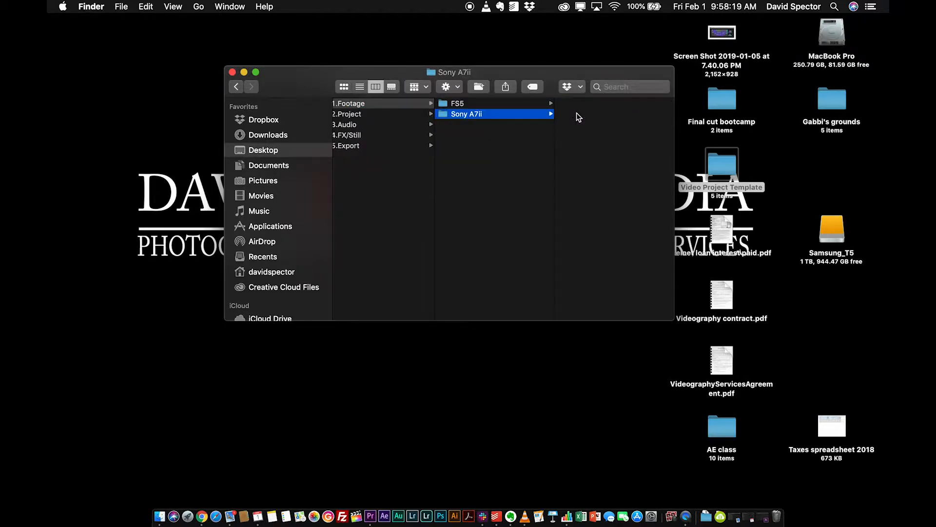
{"action": "left_click", "coordinate": [456, 106]}
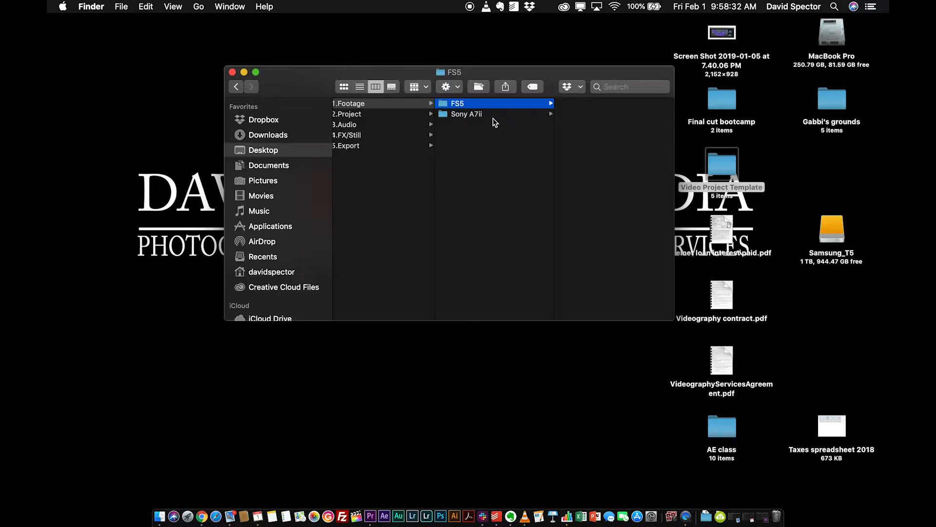
{"action": "left_click", "coordinate": [353, 114]}
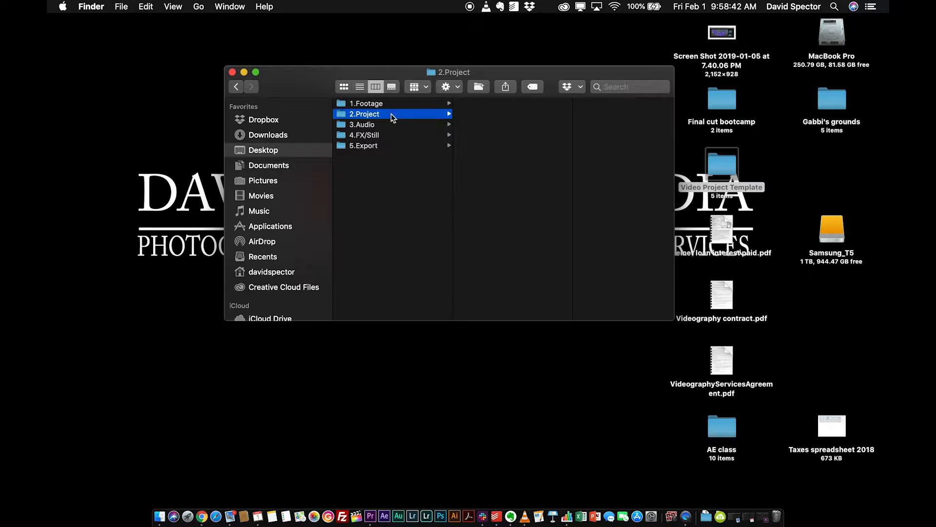
- Examine the 3.Audio folder, including Scratch with its H4n folder and Soundtrack with its Temp and Final folders
{"action": "left_click", "coordinate": [361, 125]}
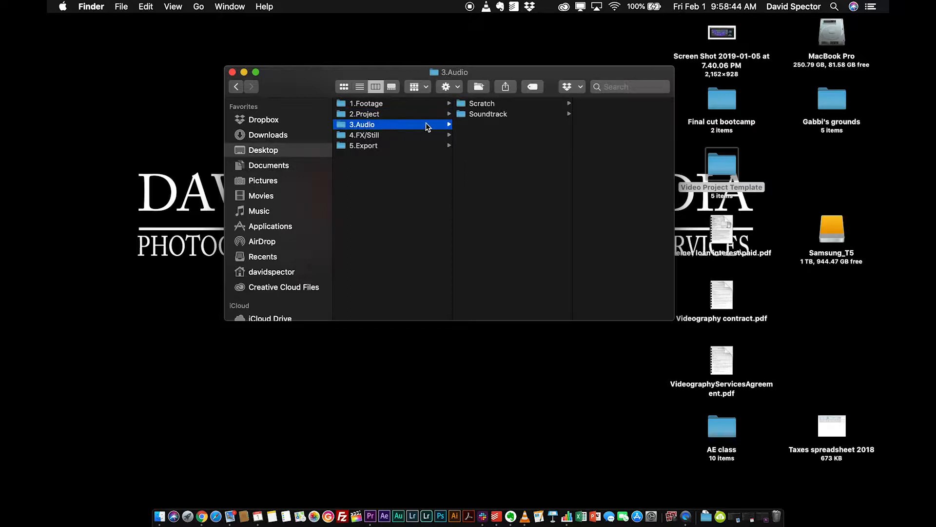
{"action": "left_click", "coordinate": [477, 105]}
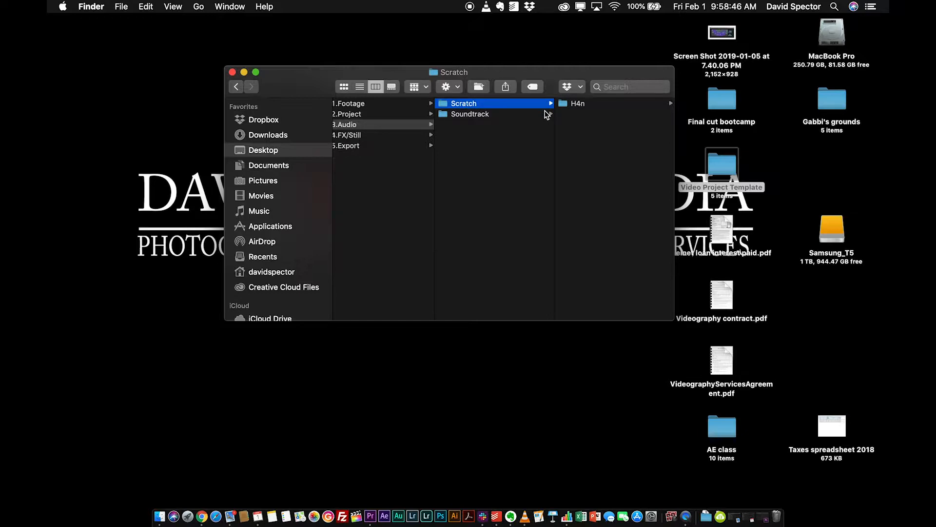
{"action": "left_click", "coordinate": [568, 105]}
{"action": "left_click", "coordinate": [361, 115]}
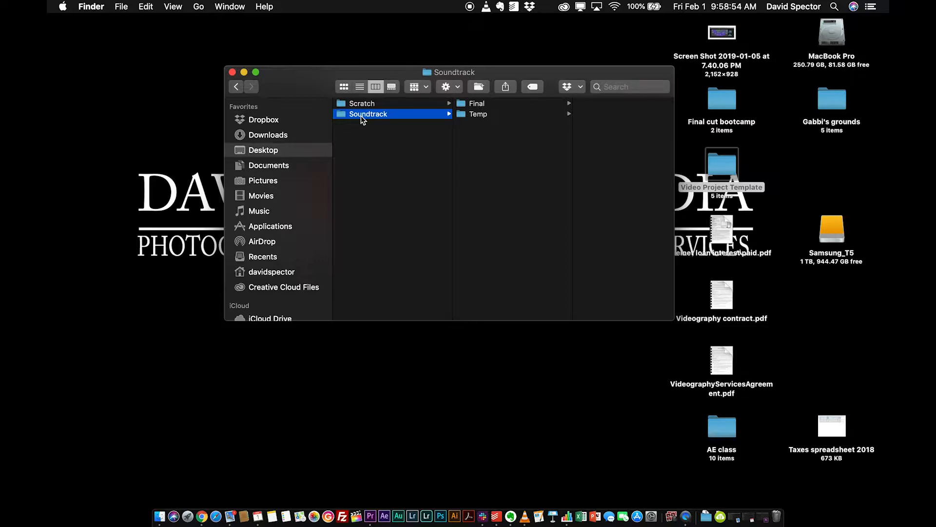
{"action": "left_click", "coordinate": [466, 116]}
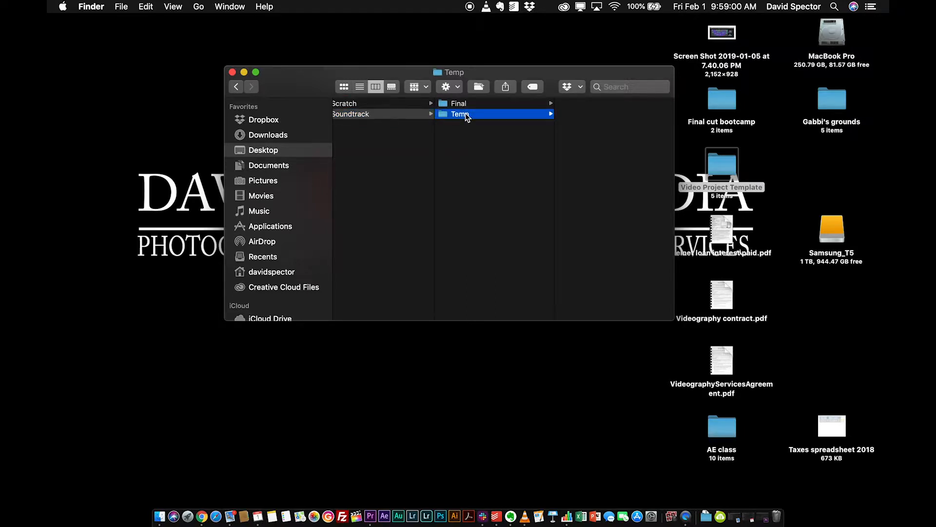
{"action": "left_click", "coordinate": [454, 103]}
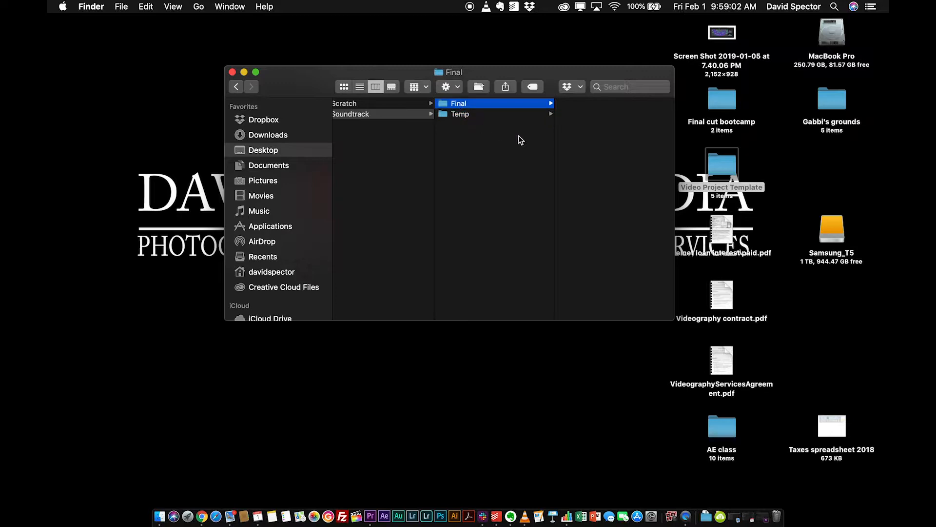
- Examine the Stills and YouTube Intro folders in 4.FX/Still and the 5.Export folder, and close the template window
{"action": "scroll", "coordinate": [398, 142], "scroll_direction": "left", "scroll_amount": 10}
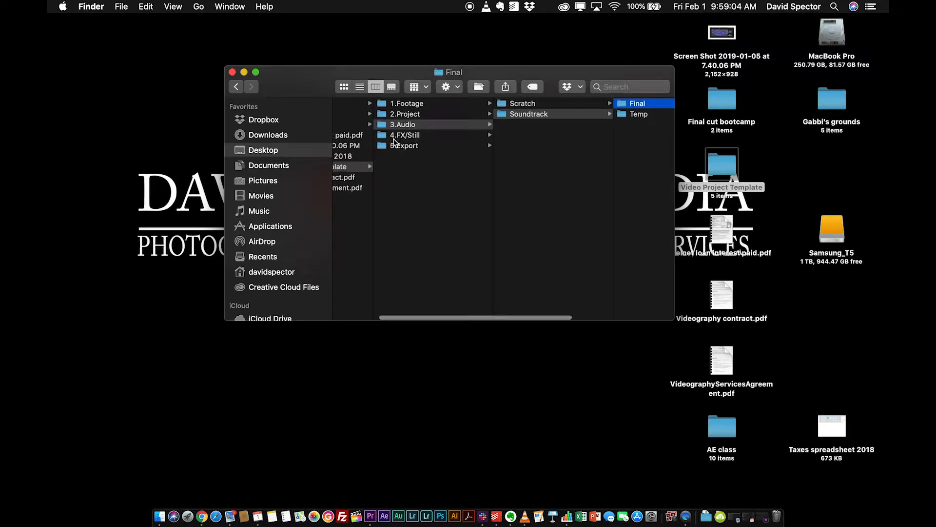
{"action": "left_click", "coordinate": [394, 138]}
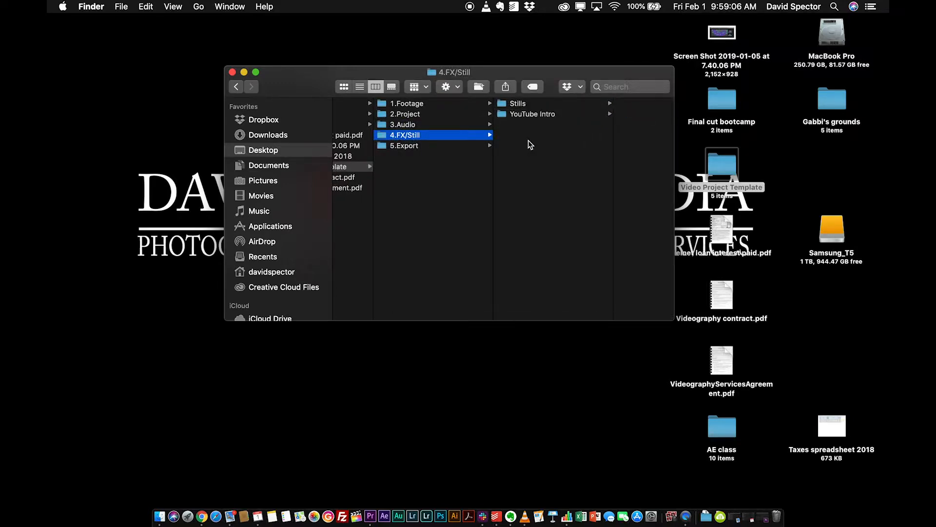
{"action": "left_click", "coordinate": [513, 104]}
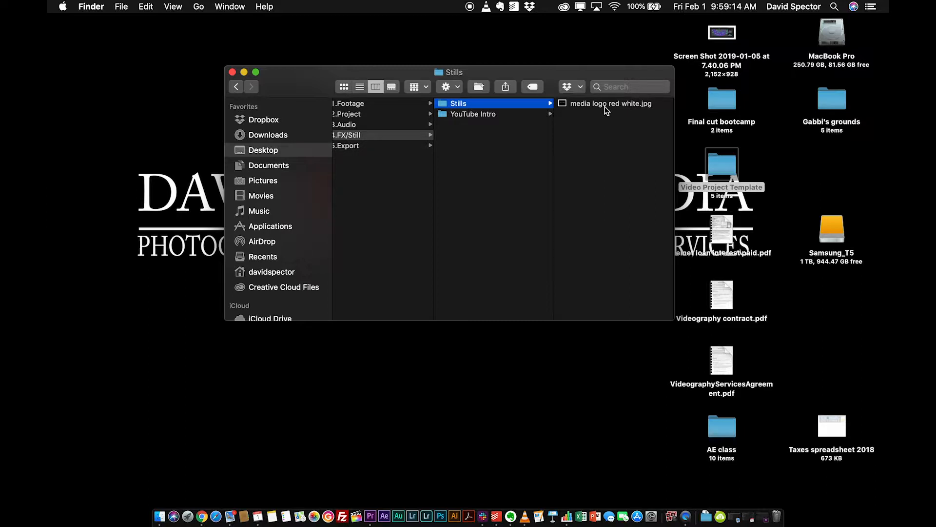
{"action": "left_click", "coordinate": [453, 116]}
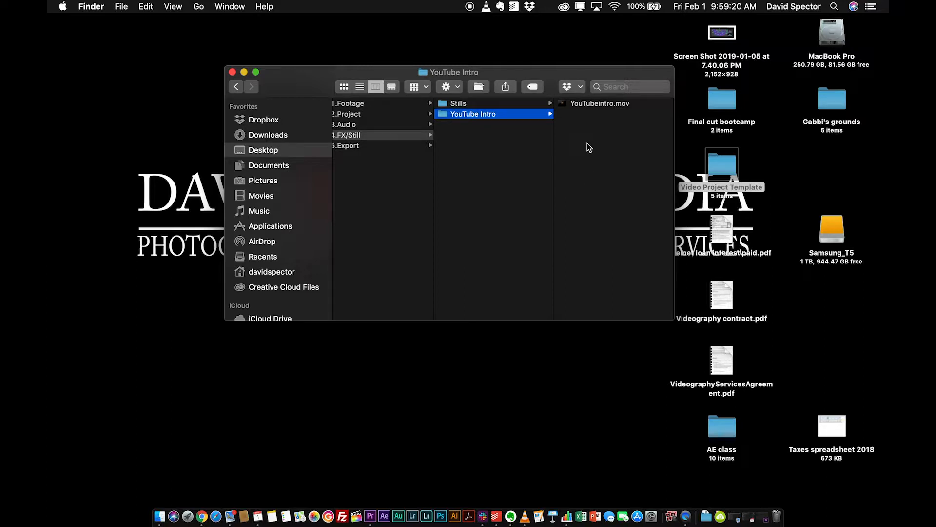
{"action": "scroll", "coordinate": [590, 148], "scroll_direction": "left", "scroll_amount": 2}
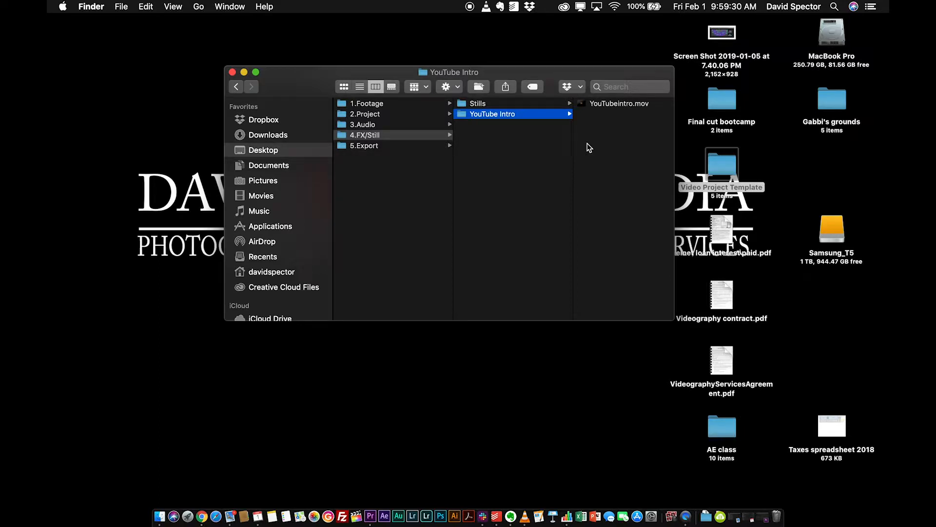
{"action": "left_click", "coordinate": [352, 147]}
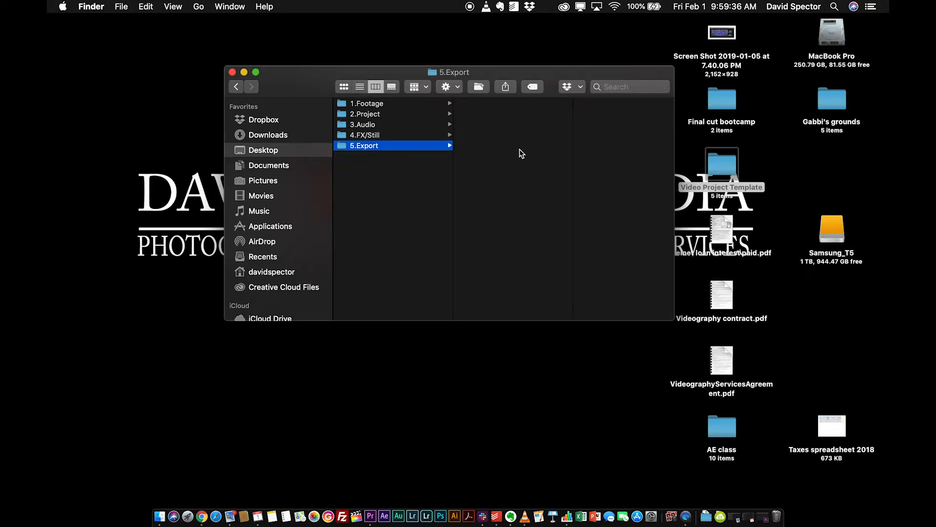
{"action": "scroll", "coordinate": [519, 149], "scroll_direction": "left", "scroll_amount": 5}
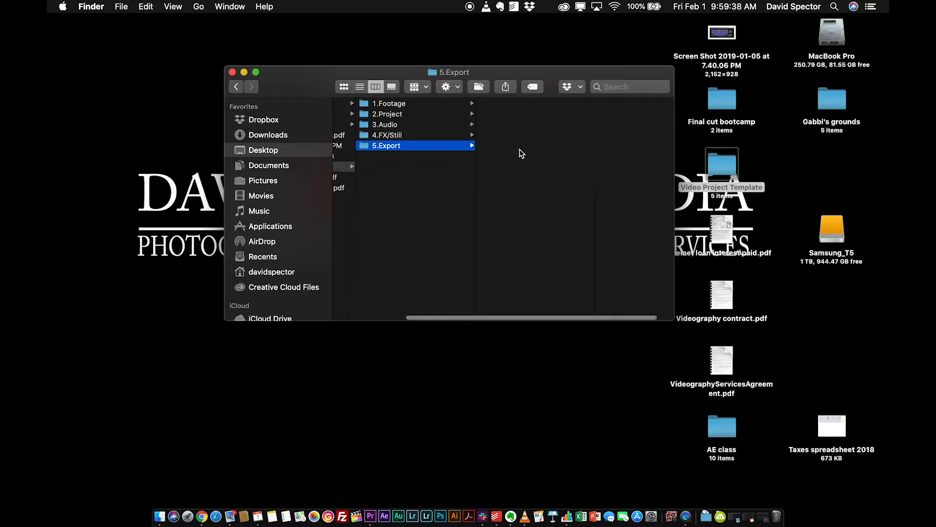
{"action": "scroll", "coordinate": [520, 148], "scroll_direction": "left", "scroll_amount": 2}
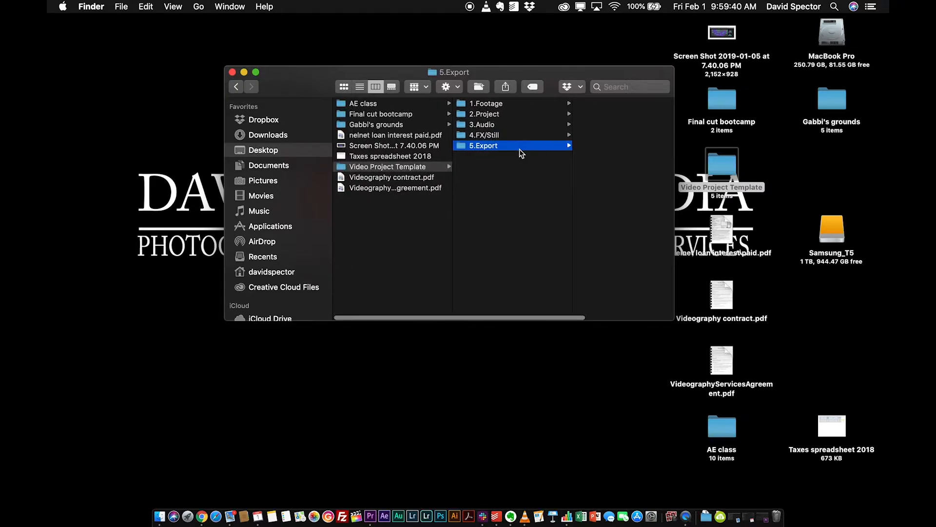
{"action": "left_click", "coordinate": [232, 73]}
- Switch to Premiere Pro and import the Organizing files for video folder from the Samsung_T5 drive, importing the entire test project
{"action": "left_click", "coordinate": [759, 515]}
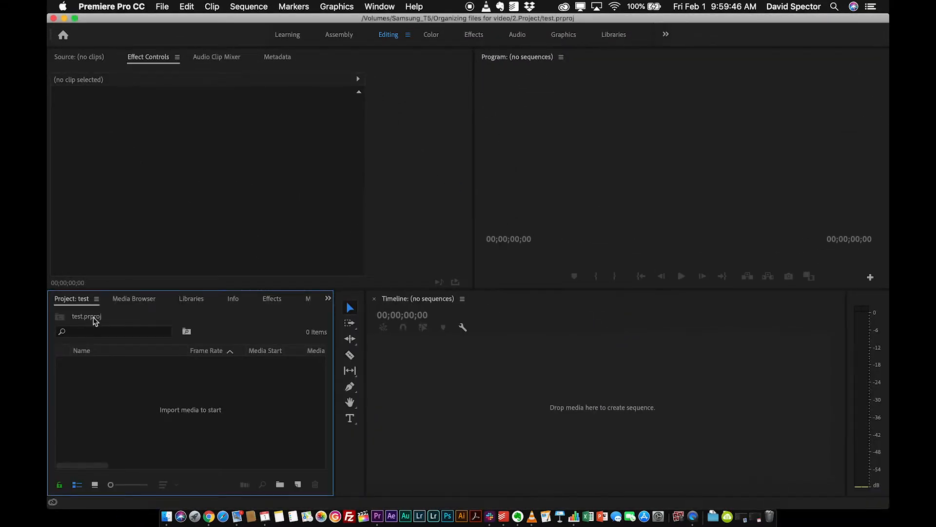
{"action": "double_click", "coordinate": [165, 408]}
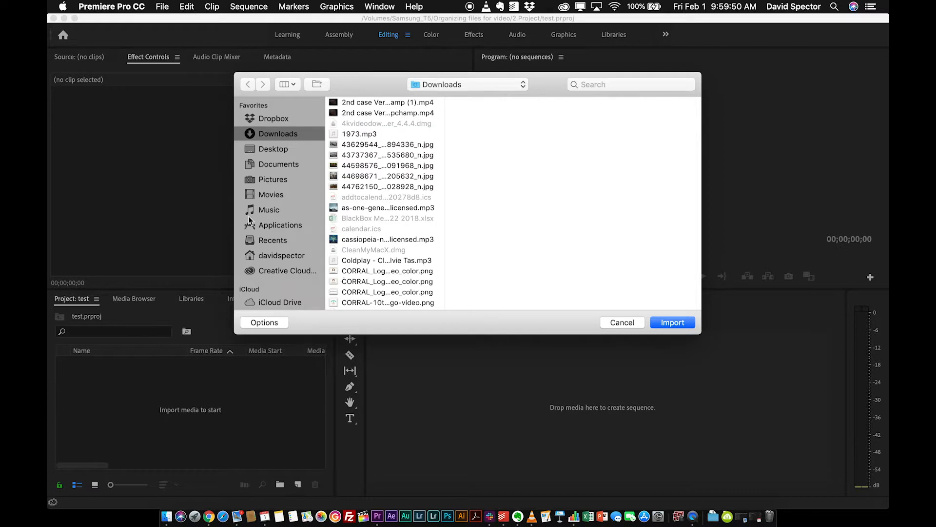
{"action": "scroll", "coordinate": [266, 212], "scroll_direction": "down", "scroll_amount": 5}
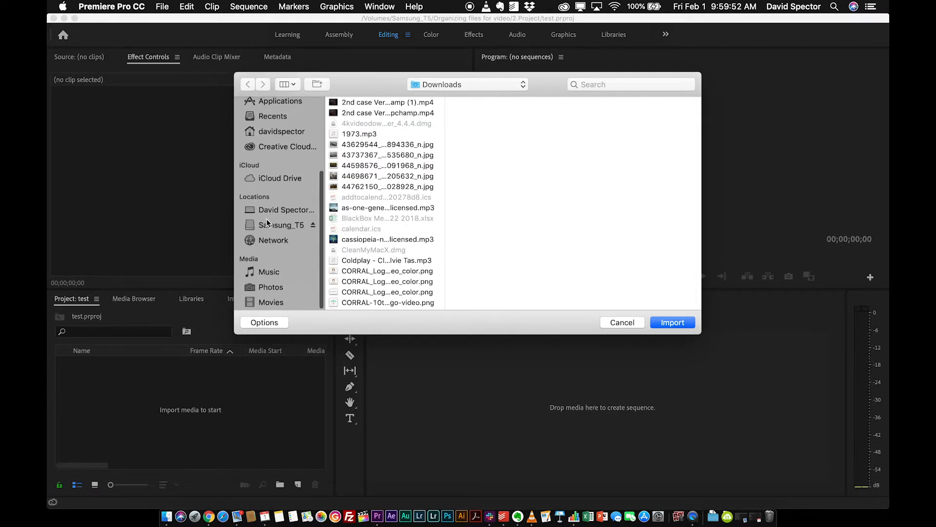
{"action": "left_click", "coordinate": [269, 227]}
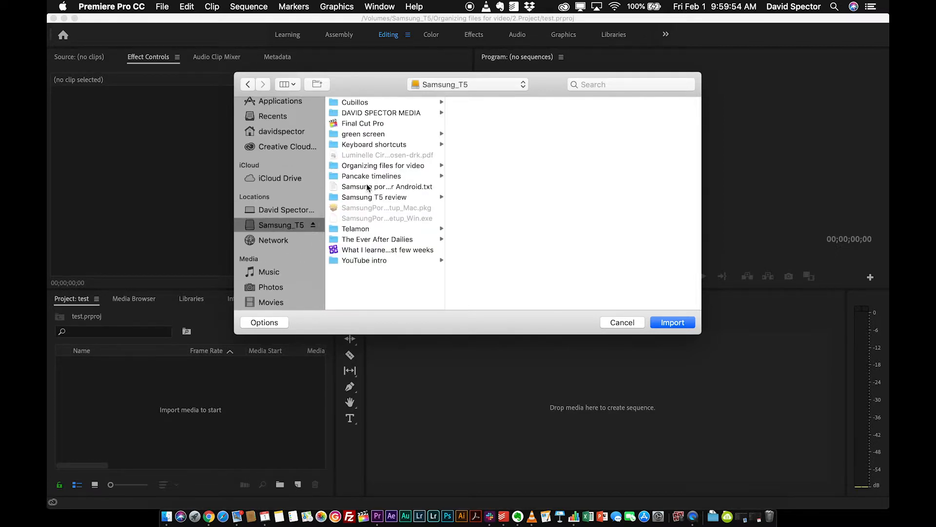
{"action": "left_click", "coordinate": [363, 166]}
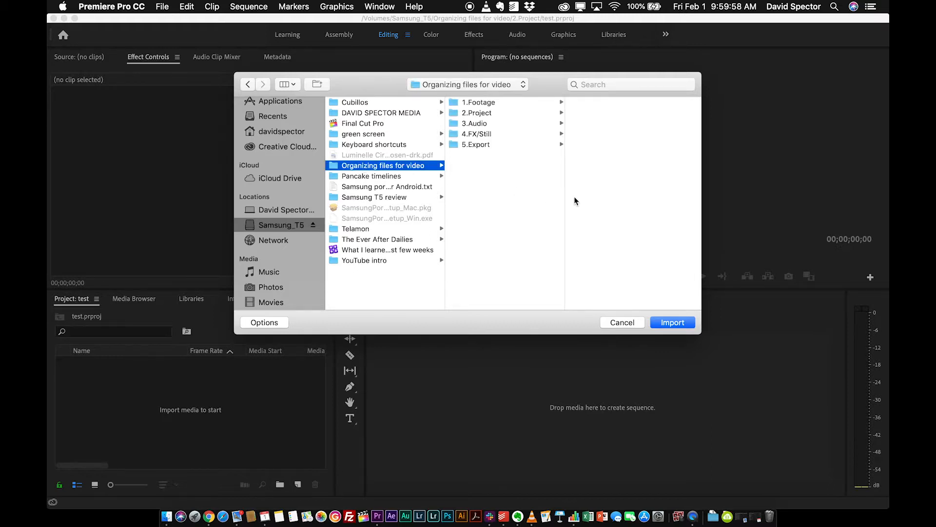
{"action": "left_click", "coordinate": [663, 322]}
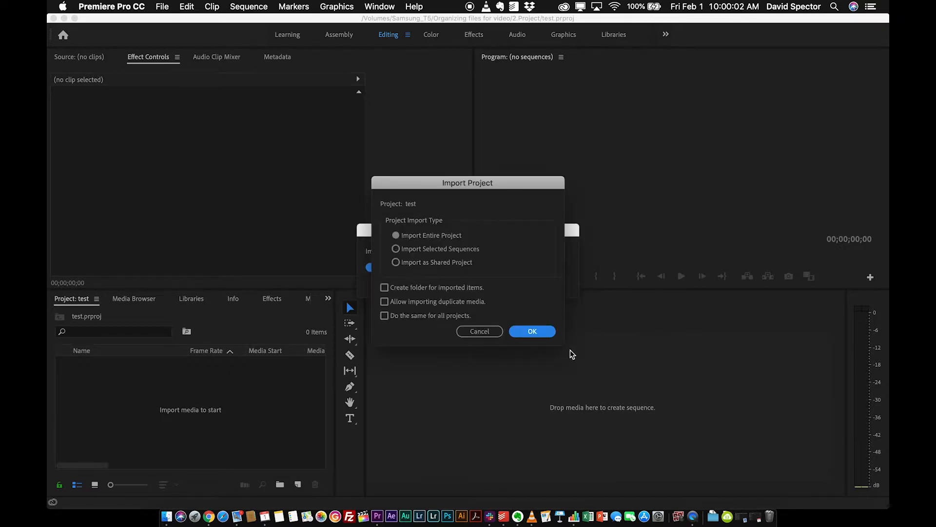
{"action": "left_click", "coordinate": [517, 332]}
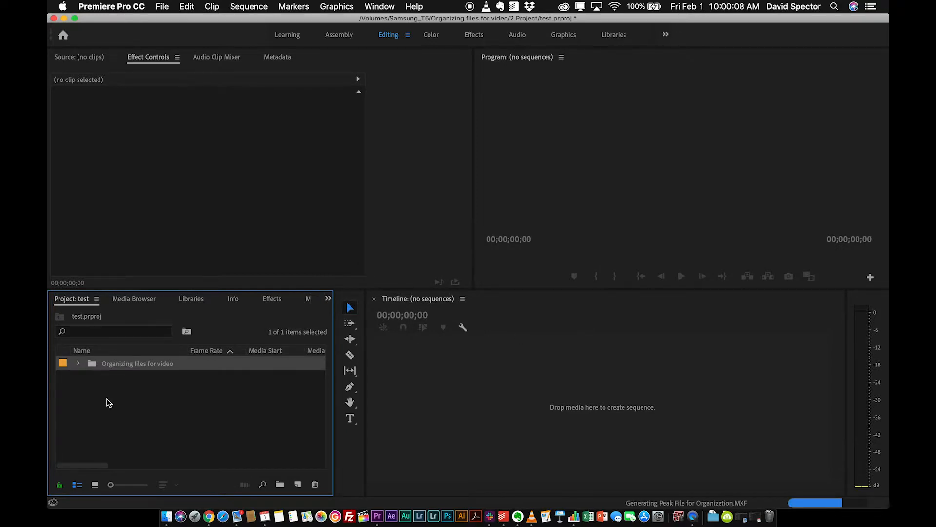
- Review the contents of the imported Organizing files for video bin and its 4.FX:Still bin, and open Organization.MXF in the Source monitor
{"action": "left_click", "coordinate": [79, 364]}
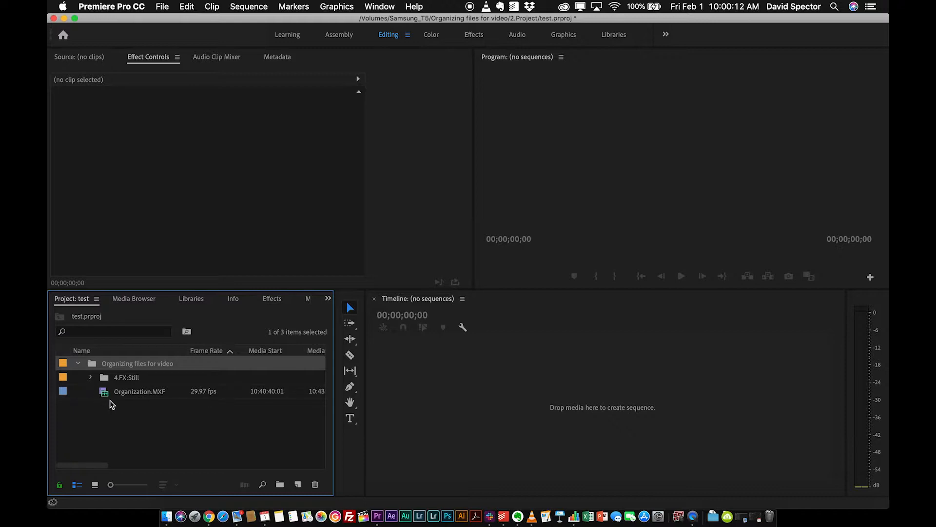
{"action": "left_click", "coordinate": [91, 378]}
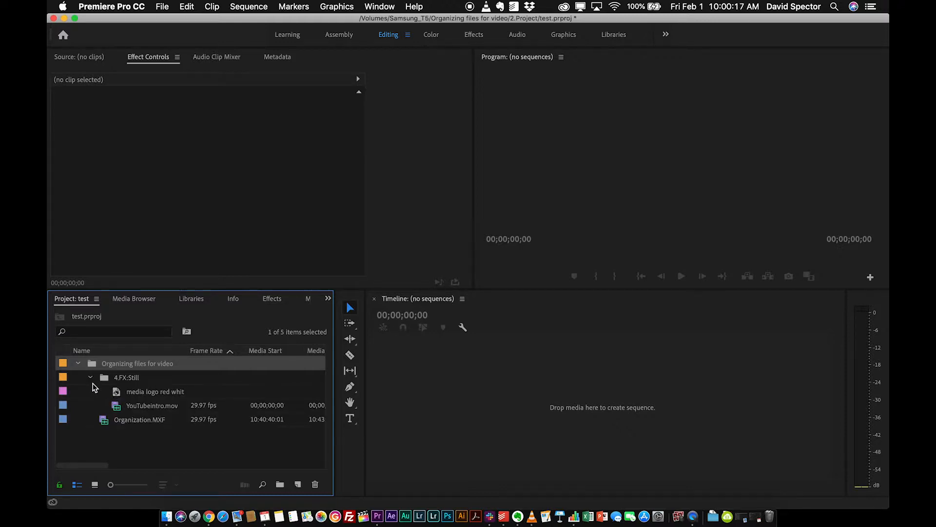
{"action": "left_click", "coordinate": [91, 378]}
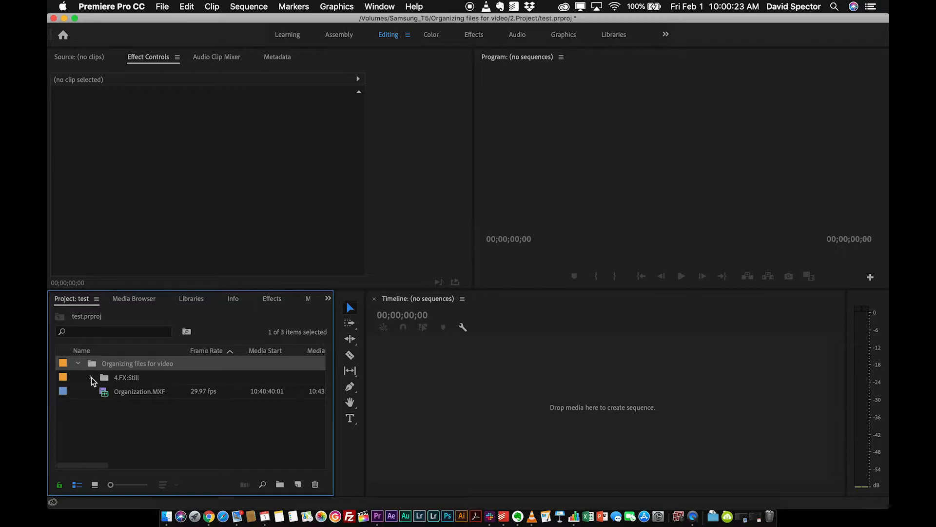
{"action": "left_click", "coordinate": [125, 399]}
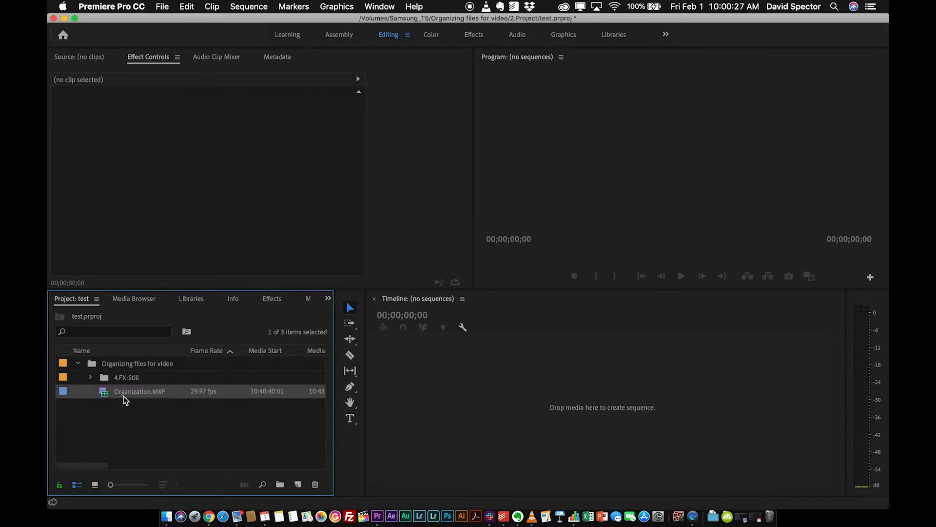
{"action": "left_click", "coordinate": [124, 396]}
{"action": "double_click", "coordinate": [106, 394]}
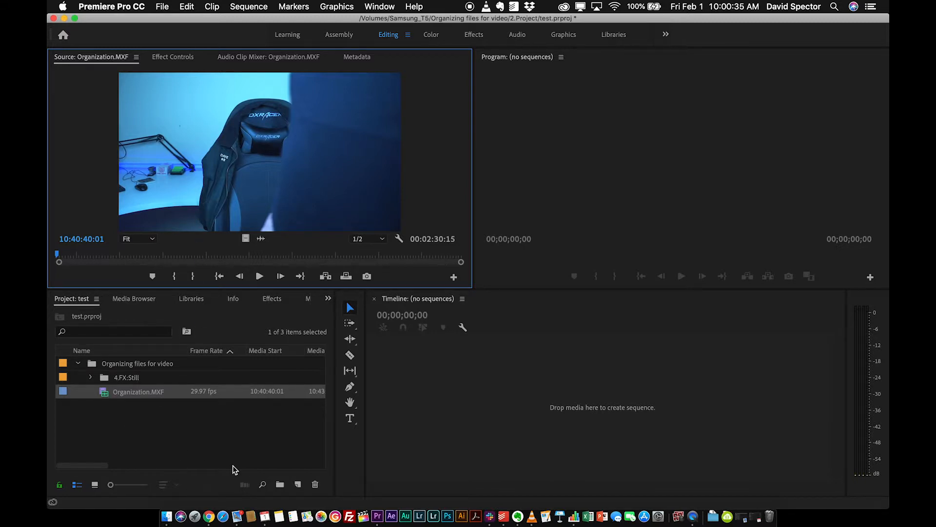
- Create a bin called Footage inside Organizing files for video, move Organization.MXF into it and collapse the bin
{"action": "left_click", "coordinate": [280, 485]}
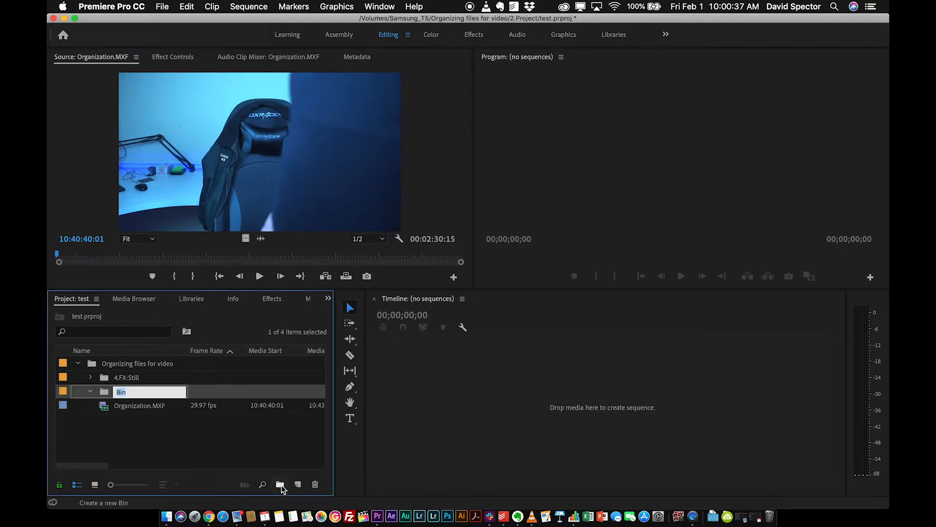
{"action": "type", "text": "Footage"}
{"action": "key", "text": "Tab"}
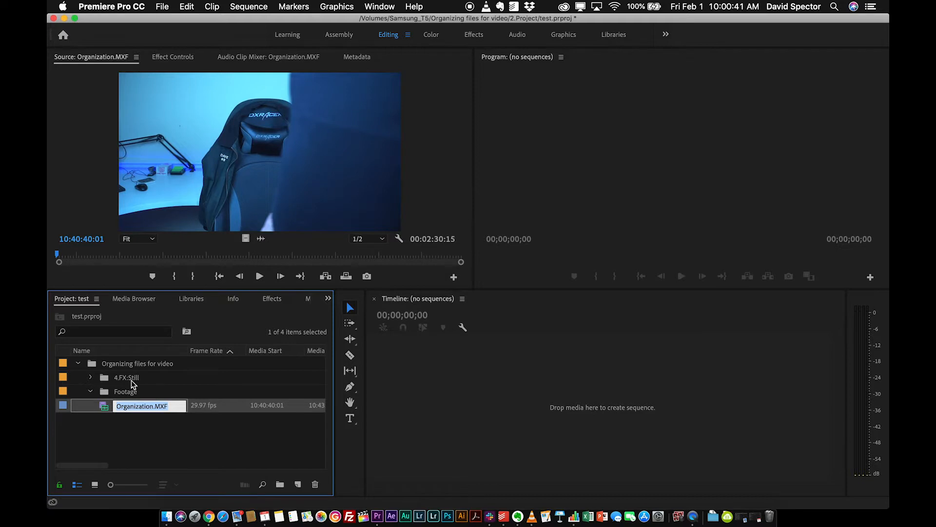
{"action": "left_click_drag", "start_coordinate": [108, 410], "coordinate": [105, 397]}
{"action": "left_click", "coordinate": [90, 392]}
- Create a bin called Sequences and move it into the Organizing files for video bin
{"action": "left_click", "coordinate": [297, 484]}
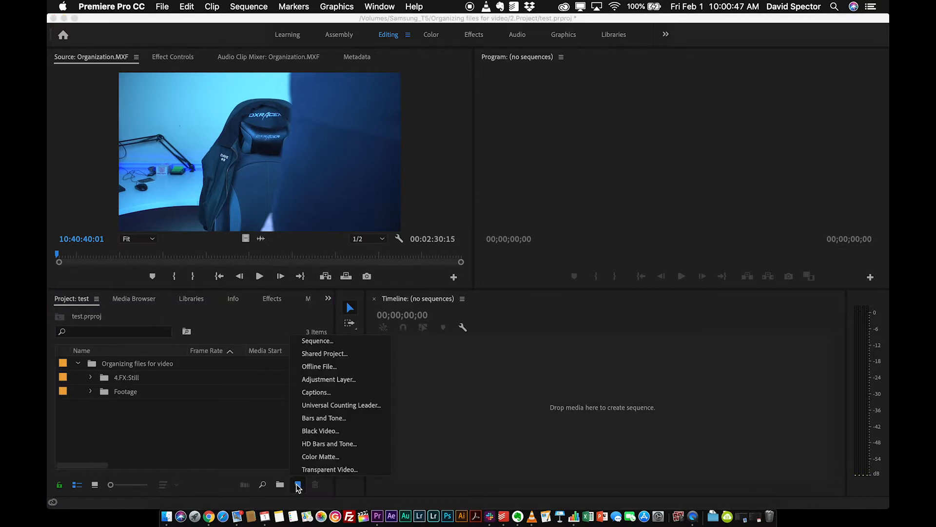
{"action": "left_click", "coordinate": [257, 446]}
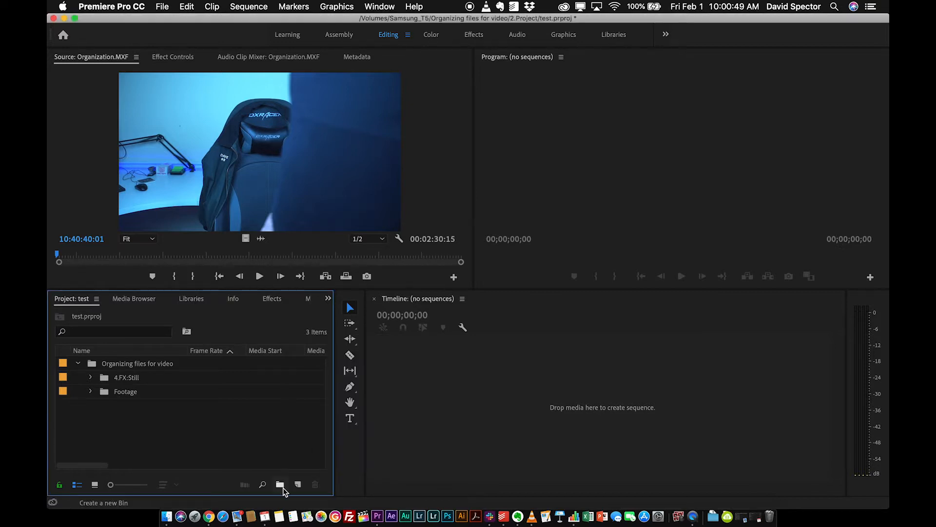
{"action": "left_click", "coordinate": [280, 484]}
{"action": "type", "text": "Sequ"}
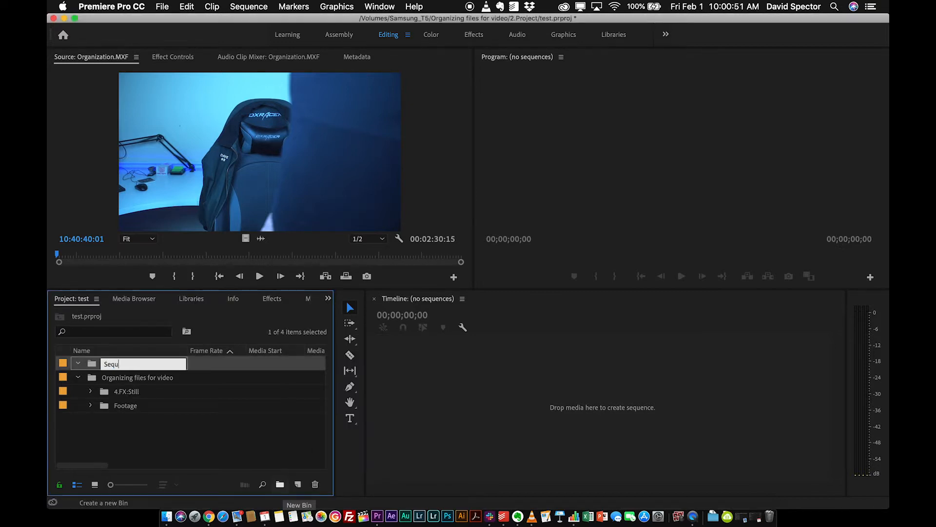
{"action": "type", "text": "ences"}
{"action": "key", "text": "Tab"}
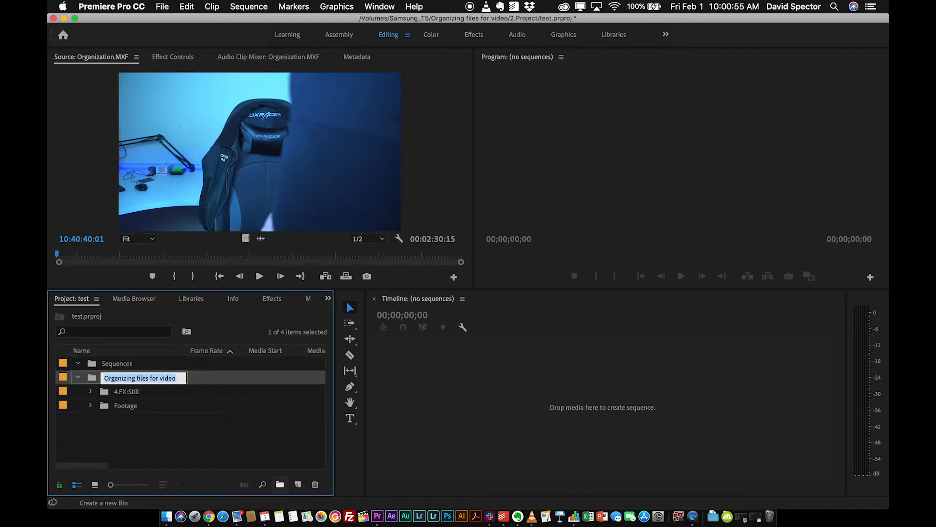
{"action": "left_click", "coordinate": [174, 438]}
{"action": "mouse_move", "coordinate": [92, 367]}
{"action": "left_mouse_down"}
{"action": "mouse_move", "coordinate": [95, 432]}
{"action": "mouse_move", "coordinate": [93, 367]}
{"action": "mouse_move", "coordinate": [98, 385]}
{"action": "left_mouse_up"}
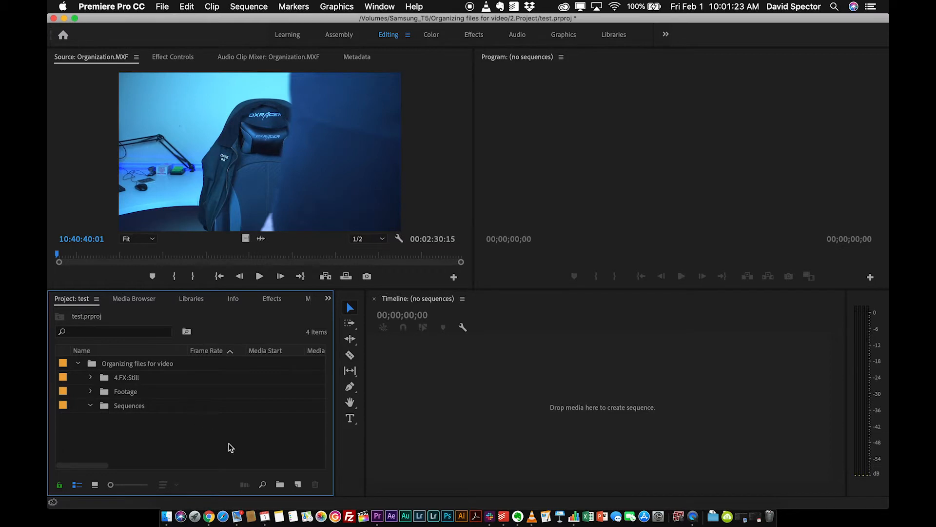
- Create a new sequence named test with the DV - NTSC Standard 48kHz preset
{"action": "left_click", "coordinate": [298, 485]}
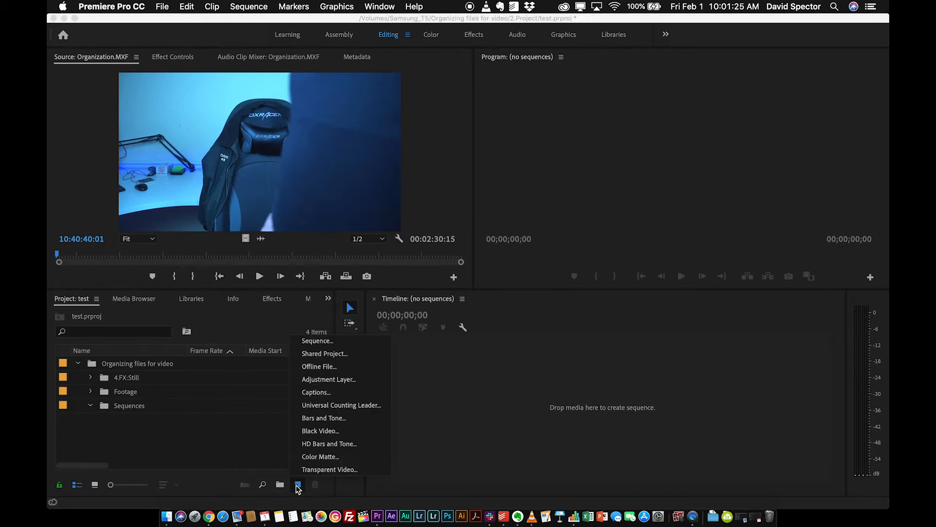
{"action": "left_click", "coordinate": [318, 341]}
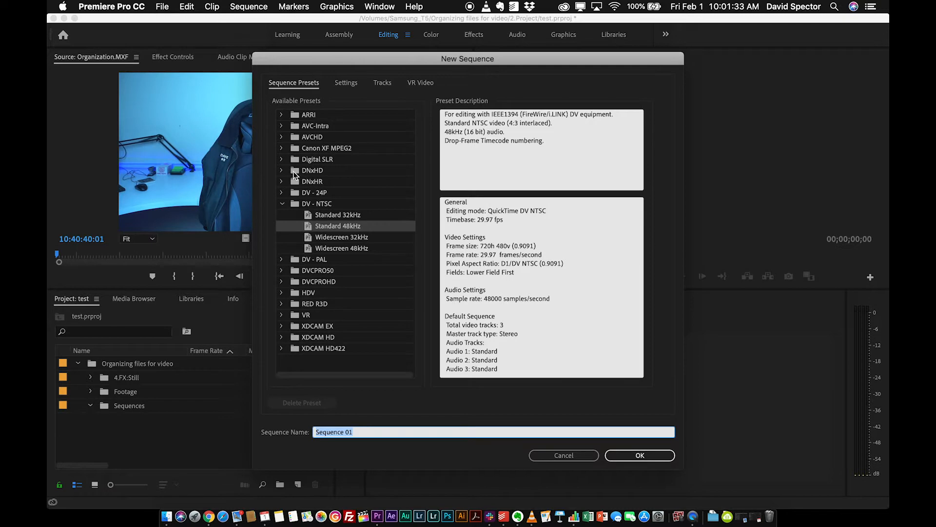
{"action": "type", "text": "test"}
{"action": "key", "text": "Return"}
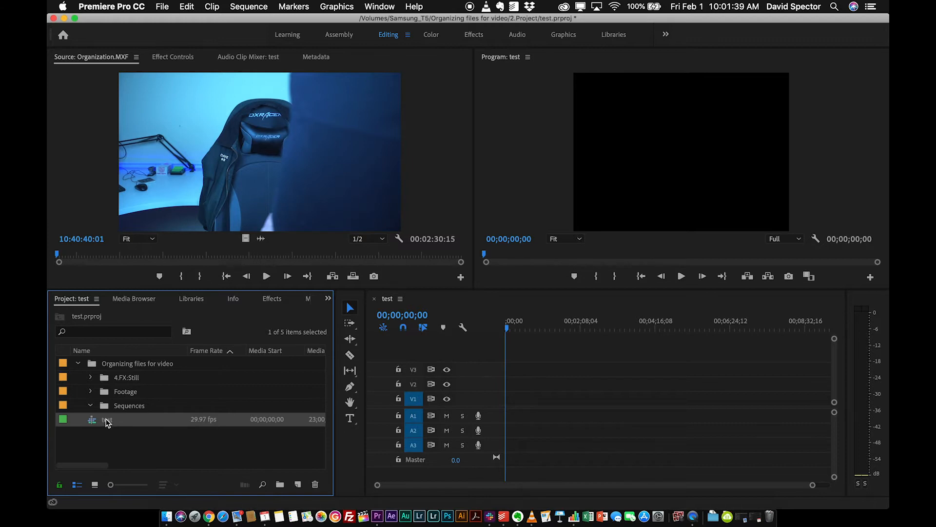
- Move the test sequence into the Sequences bin, then collapse the bin and expand it again
{"action": "left_click_drag", "start_coordinate": [107, 422], "coordinate": [110, 406]}
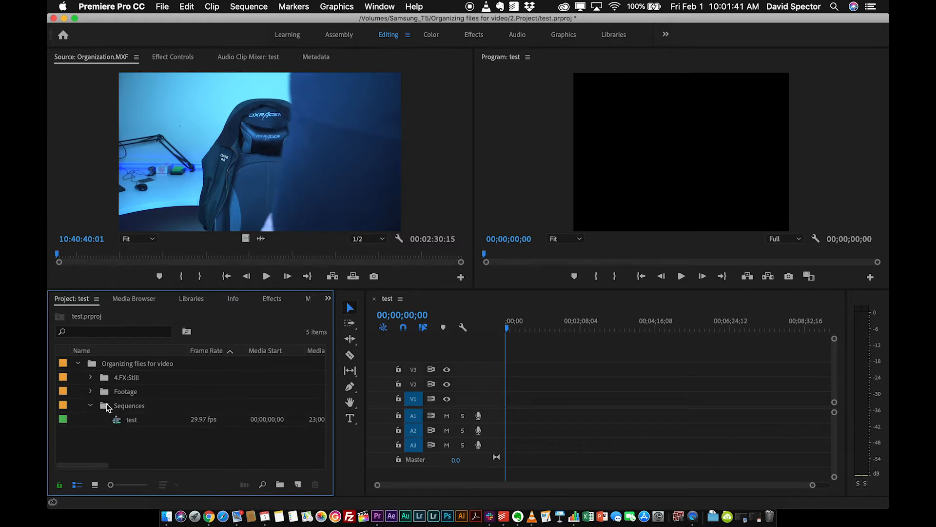
{"action": "left_click", "coordinate": [91, 406]}
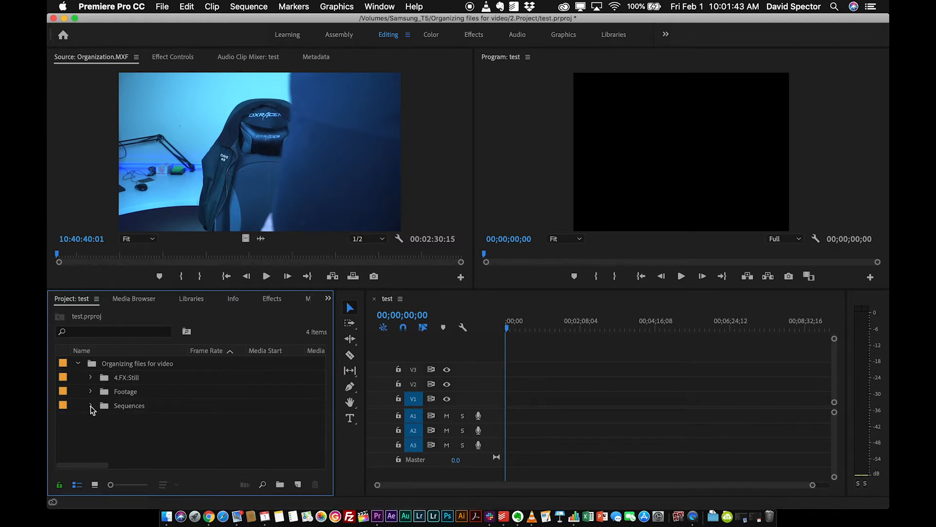
{"action": "left_click", "coordinate": [90, 406]}
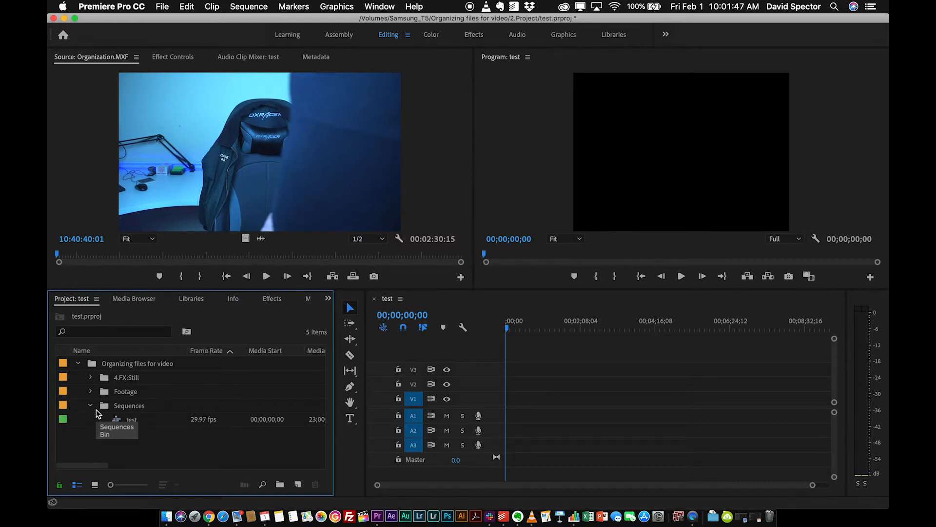